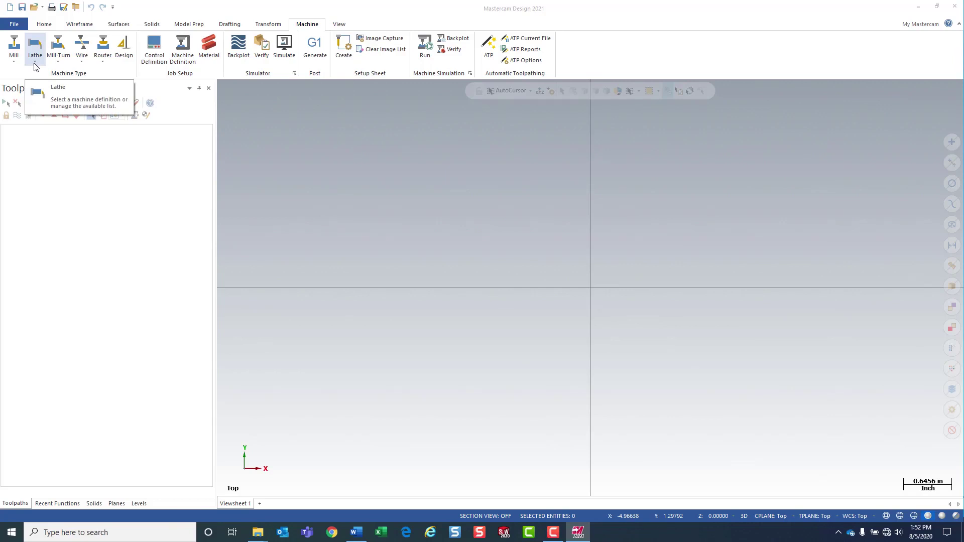
Check the lathe machine definition list and its current directory, and close the list manager without changes
click(35, 64)
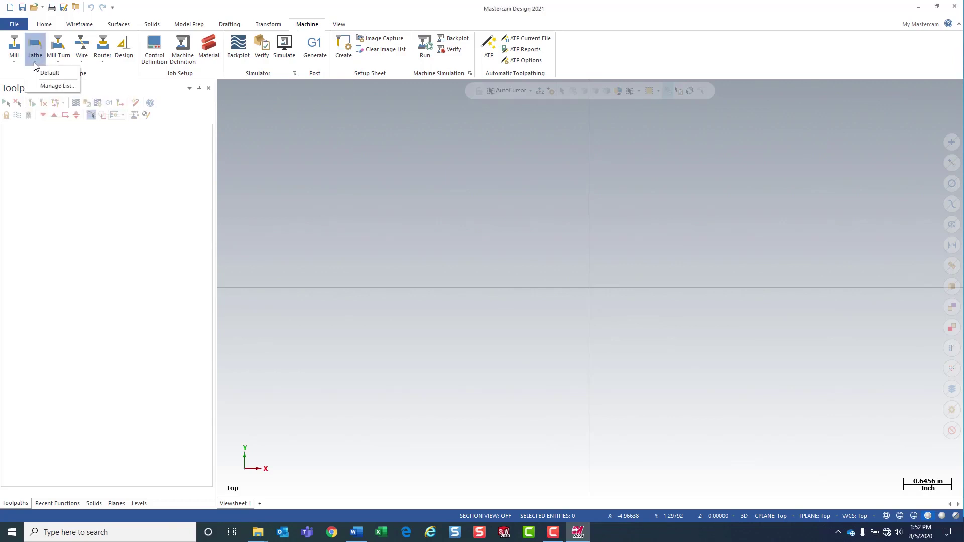
click(50, 86)
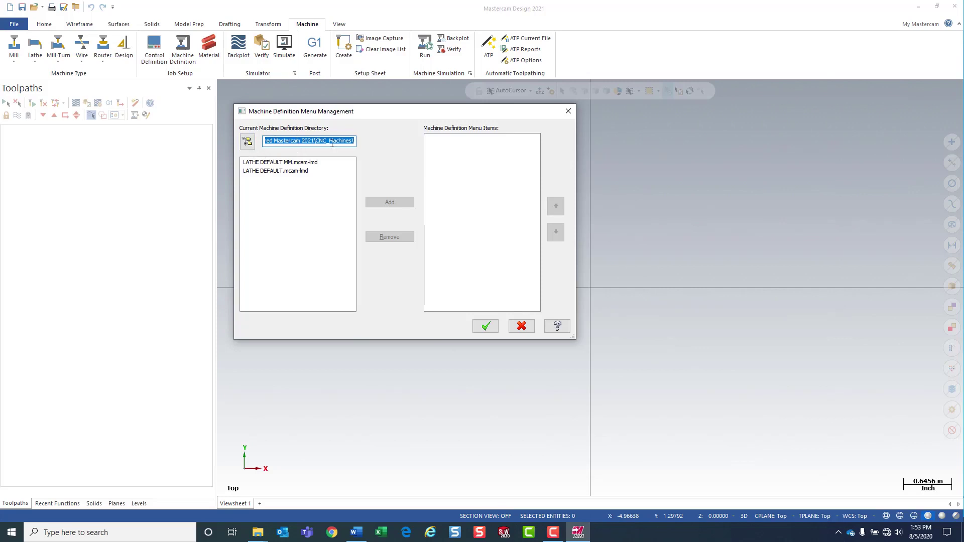
click(520, 328)
Switch to File Explorer and examine the control and machine definition files in the CNC_MACHINES folder of Shared Mastercam 2021
key(alt+Tab)
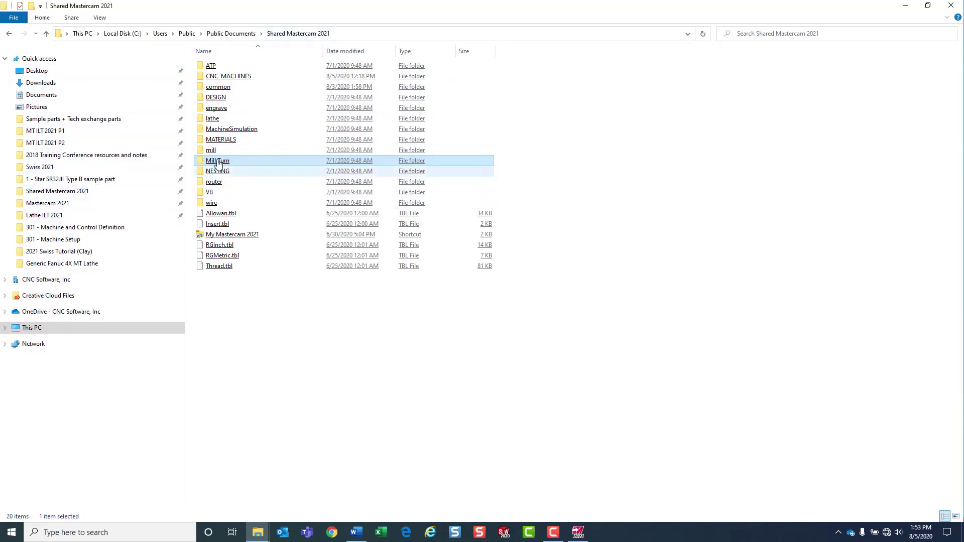
click(261, 215)
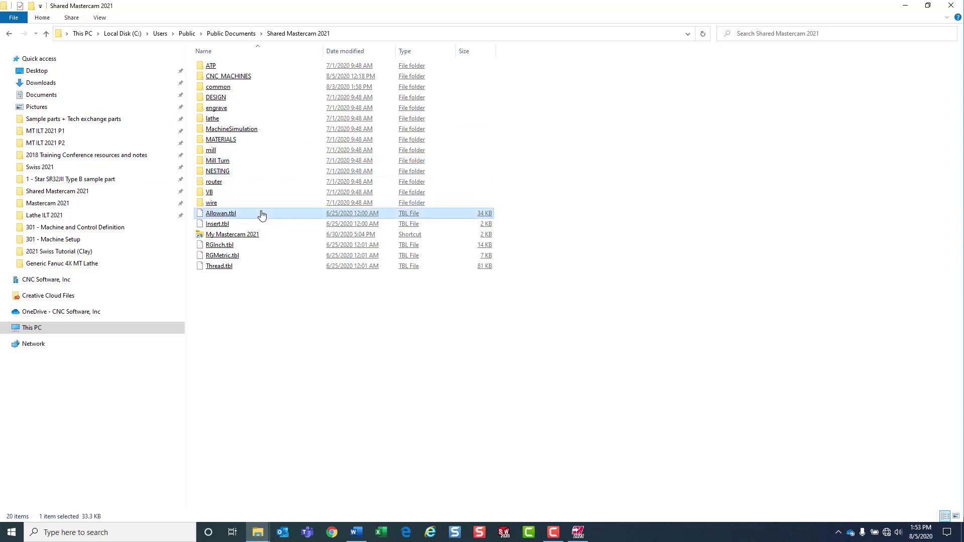
double_click(241, 76)
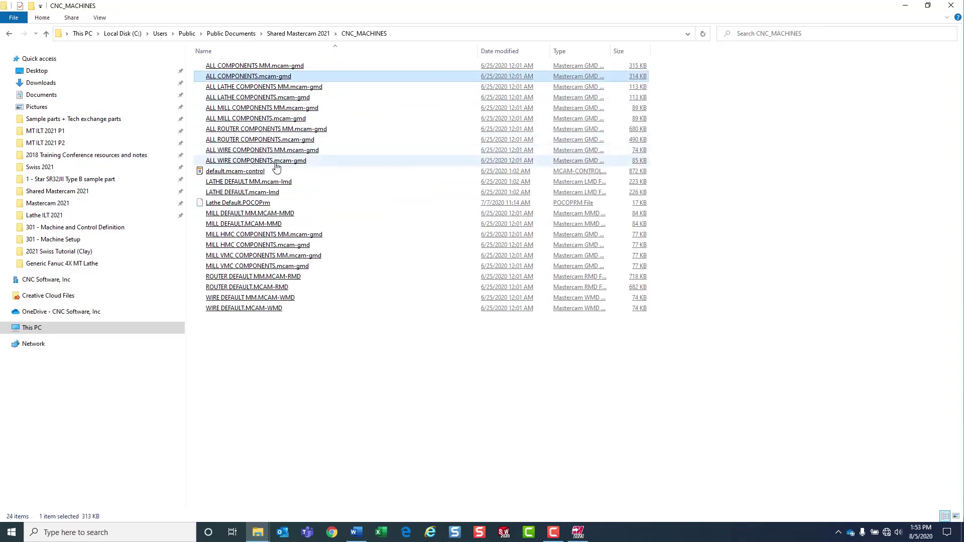
click(288, 214)
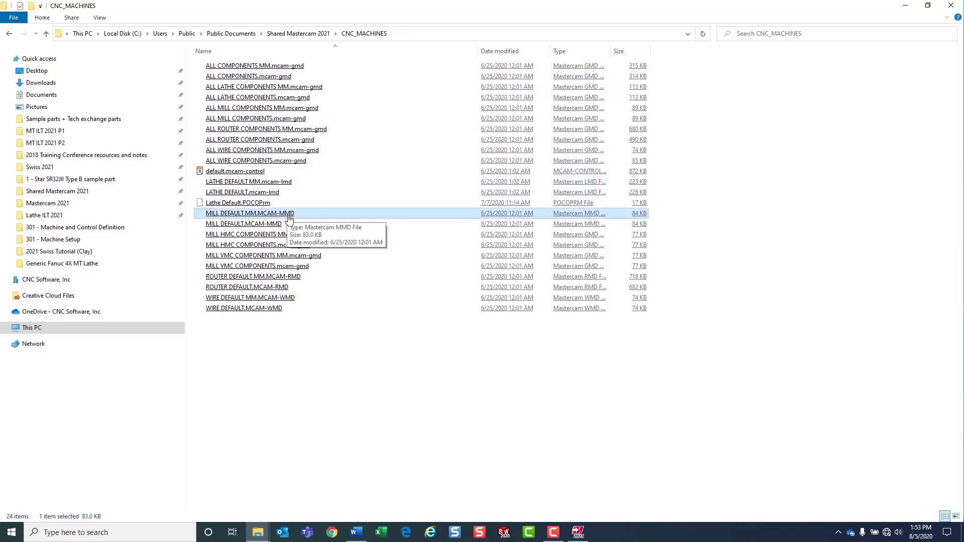
click(315, 257)
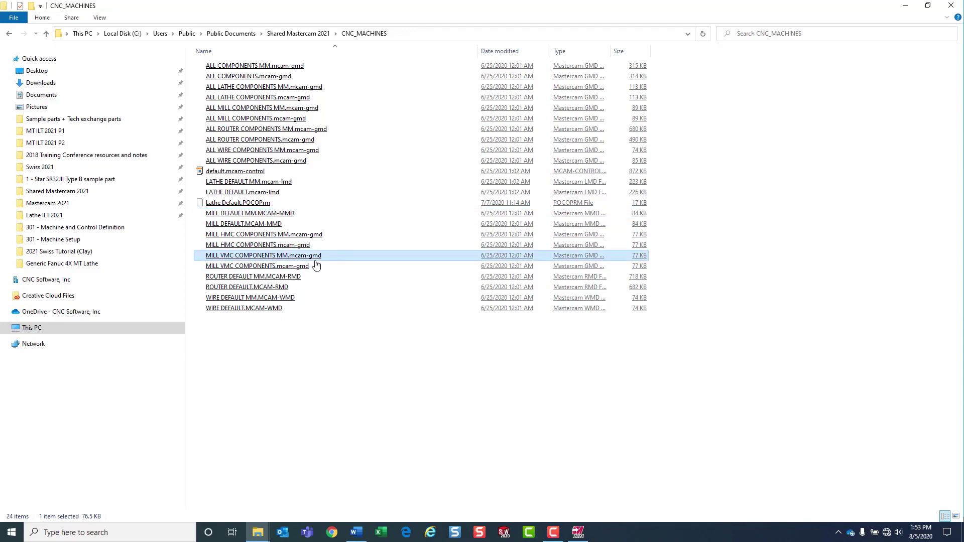
click(238, 173)
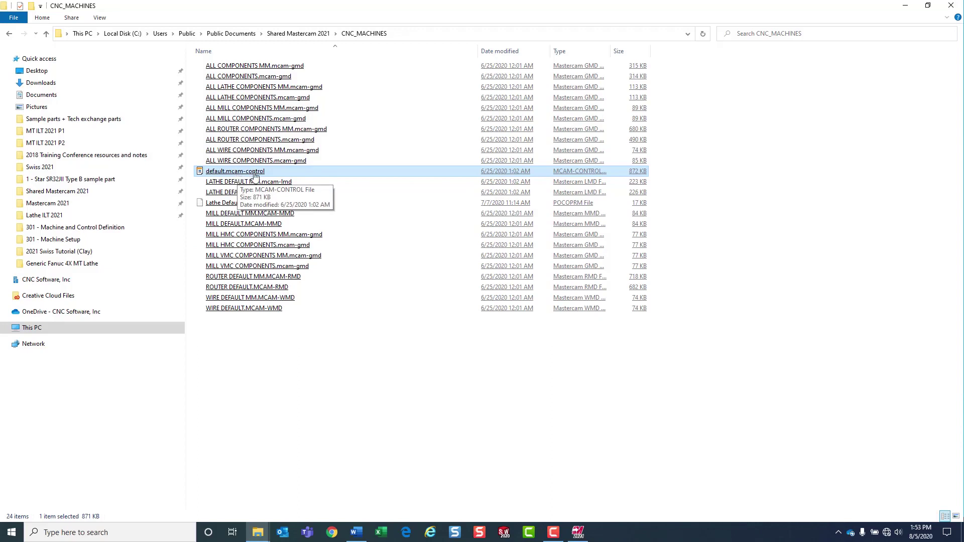
click(257, 213)
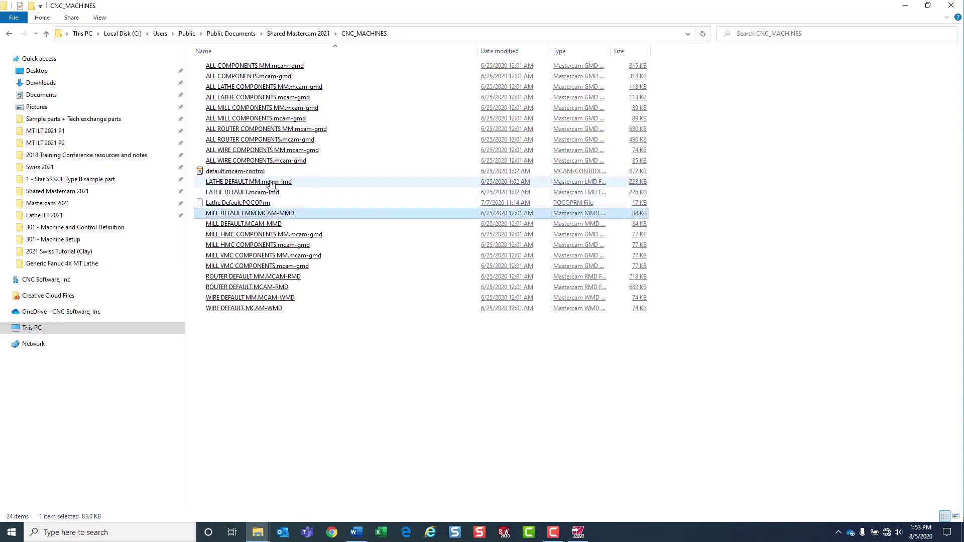
click(286, 277)
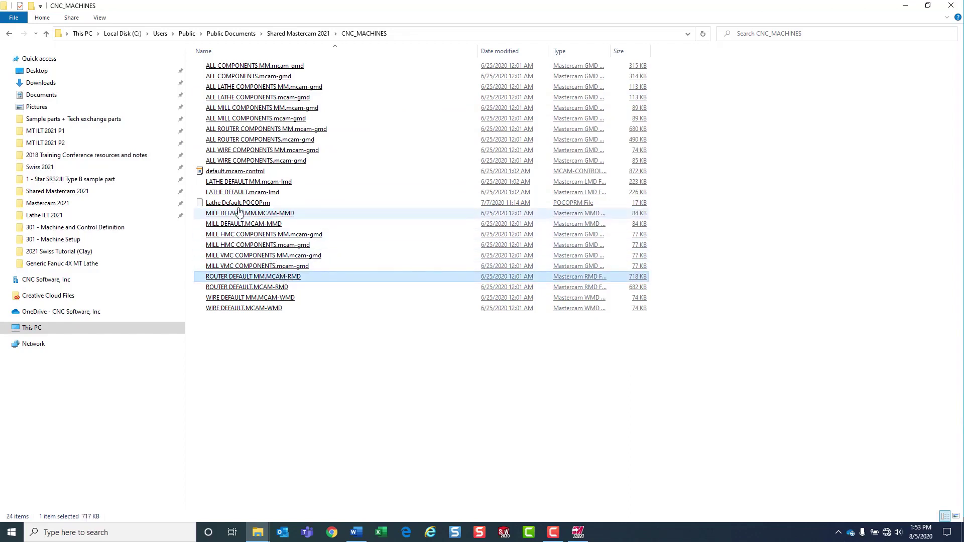
click(231, 195)
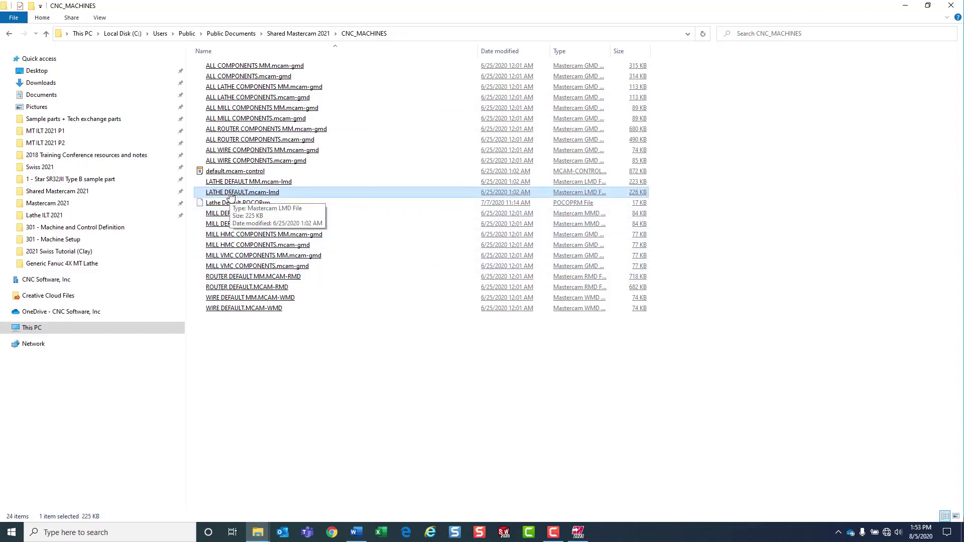
click(242, 183)
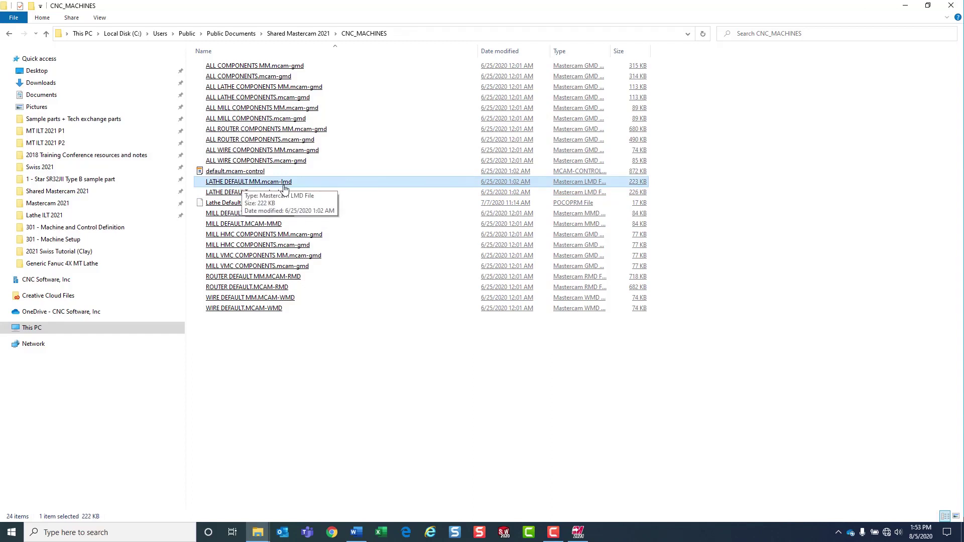
Examine the tool library files in the Tools subfolder of the Shared Mastercam 2021 lathe folder
click(299, 34)
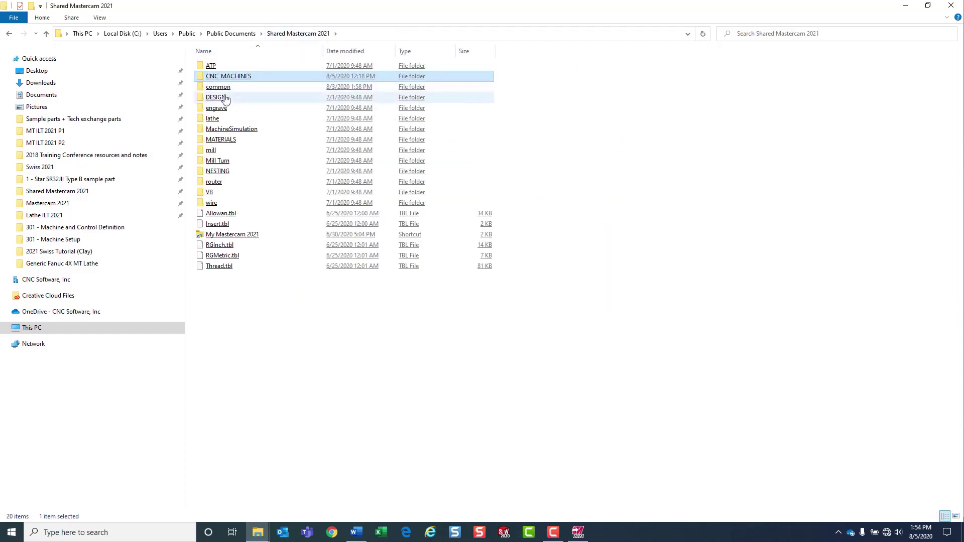
click(217, 121)
double_click(217, 121)
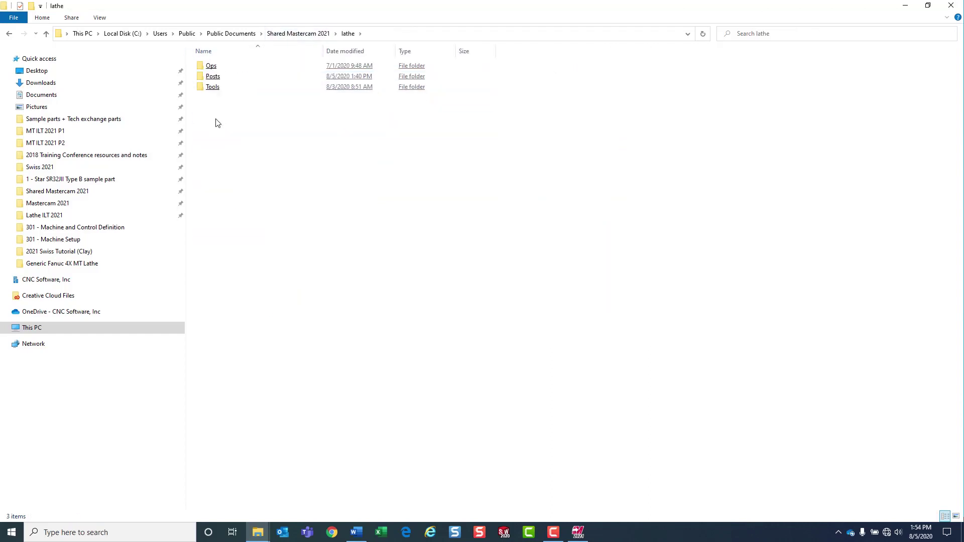
double_click(213, 88)
click(375, 208)
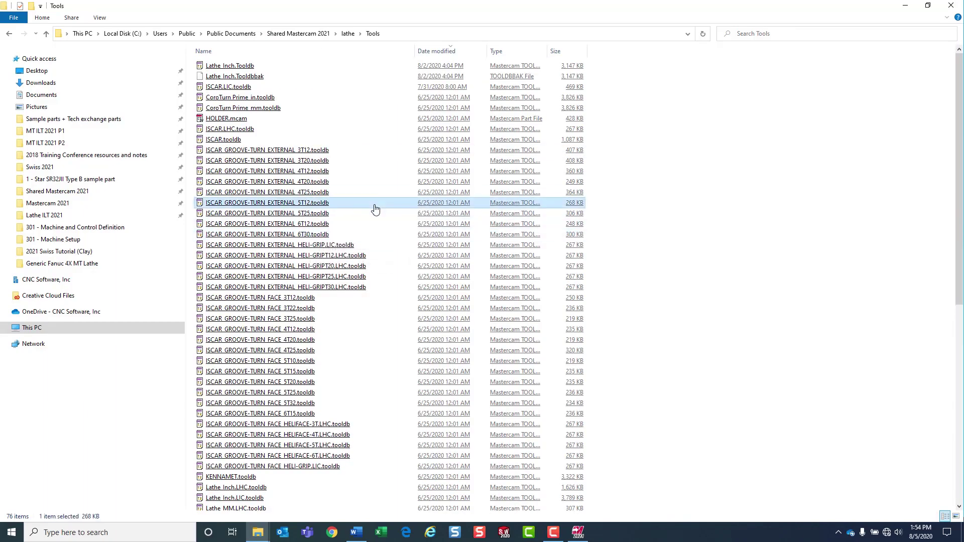
scroll(377, 208, down, 3)
scroll(376, 209, up, 3)
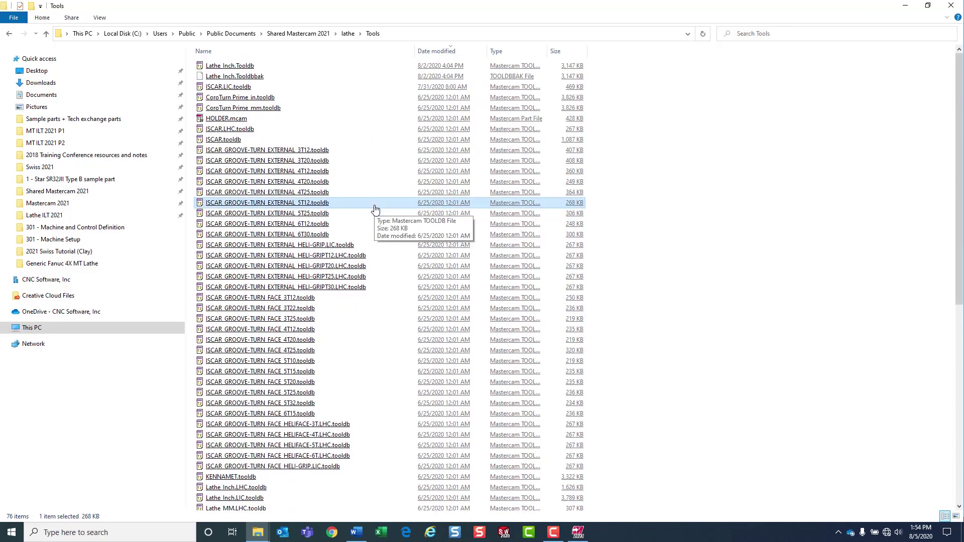
Examine the post files in the lathe Posts folder and return to the Shared Mastercam 2021 folder
click(348, 33)
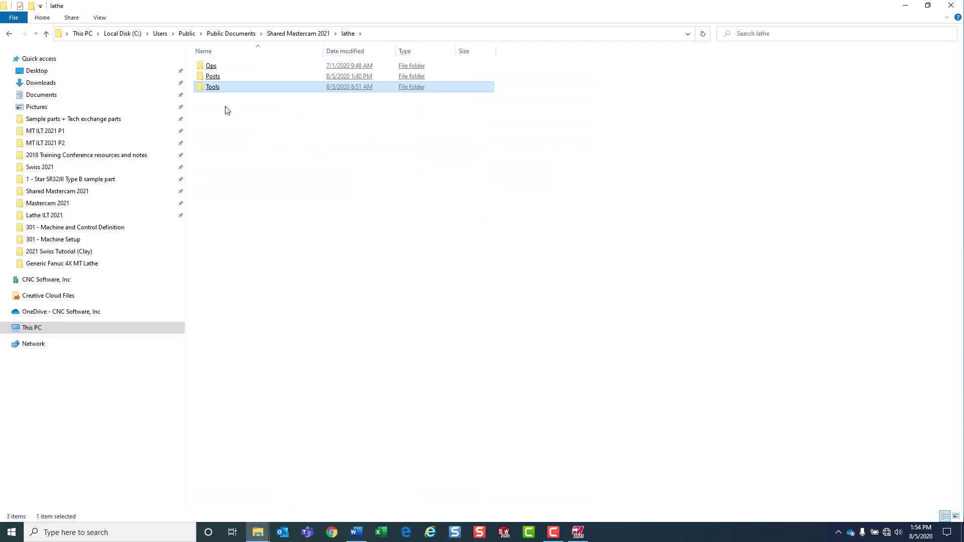
double_click(213, 77)
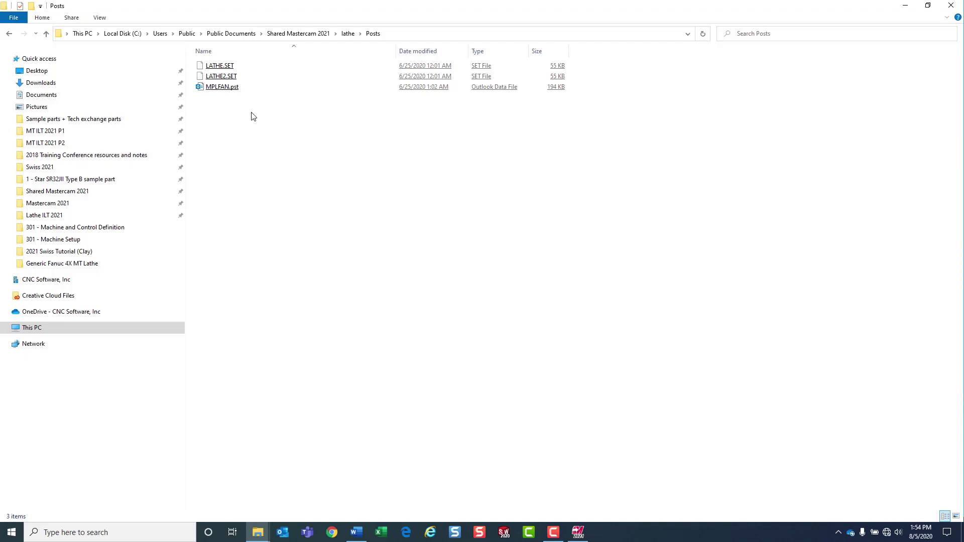
key(alt+Up)
key(alt+Up)
click(231, 100)
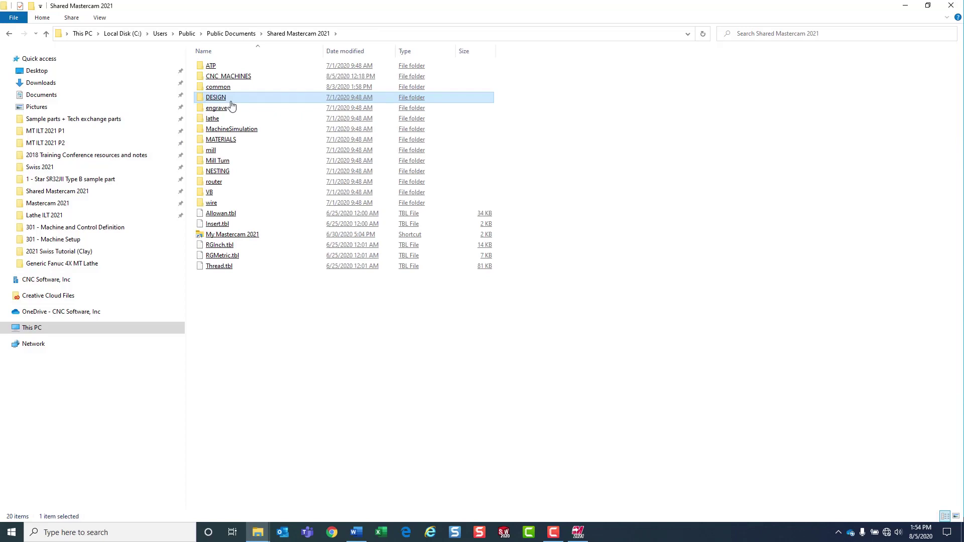
Switch to Mastercam and review the available lathe machine definitions in the list manager again, closing it without changes
click(906, 6)
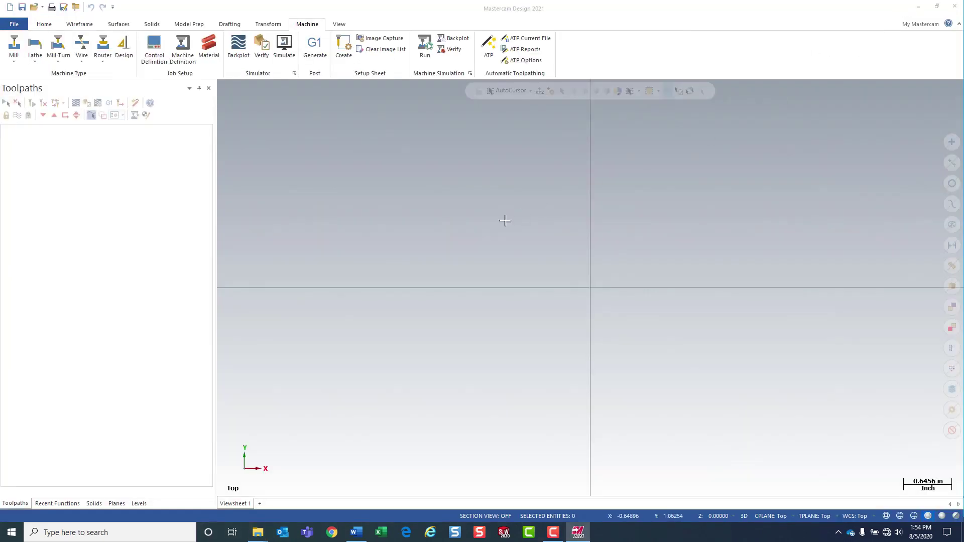
click(37, 62)
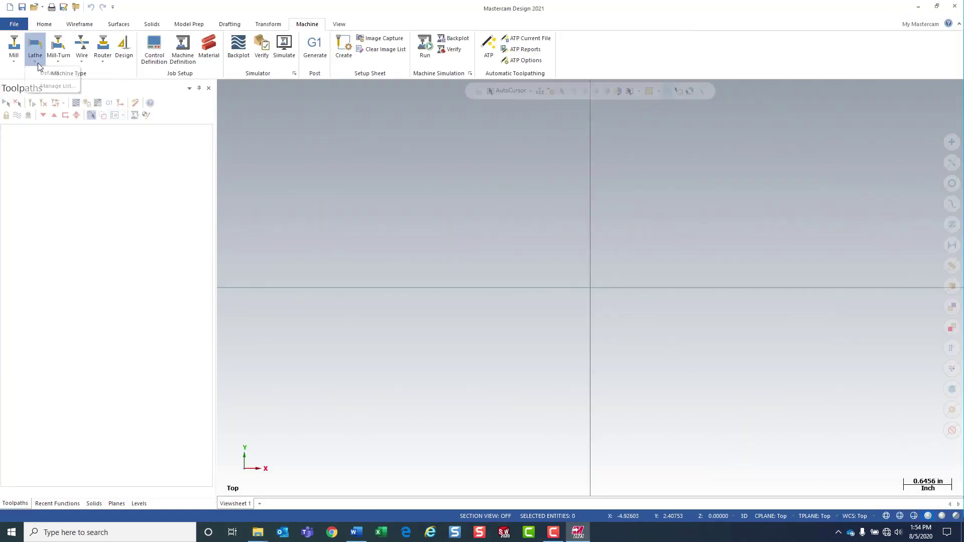
click(55, 85)
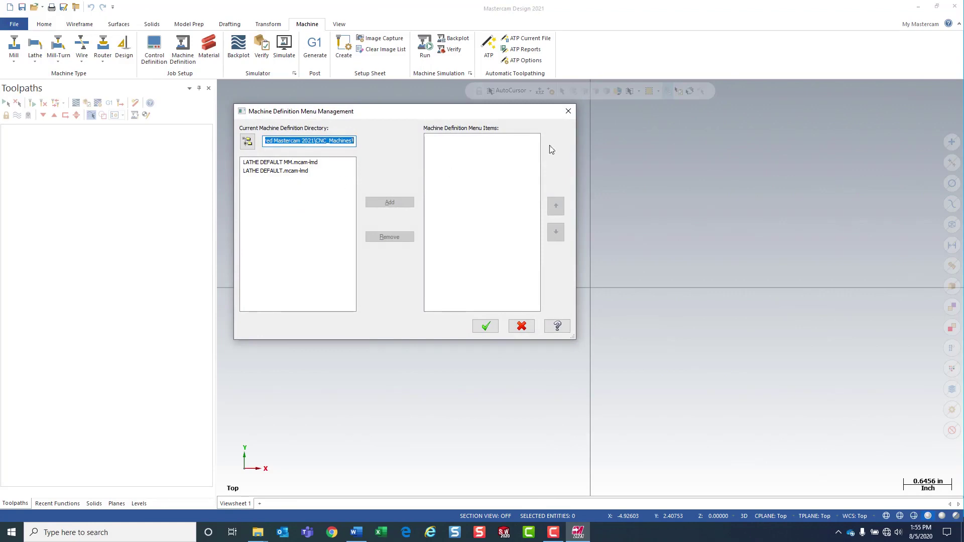
click(568, 111)
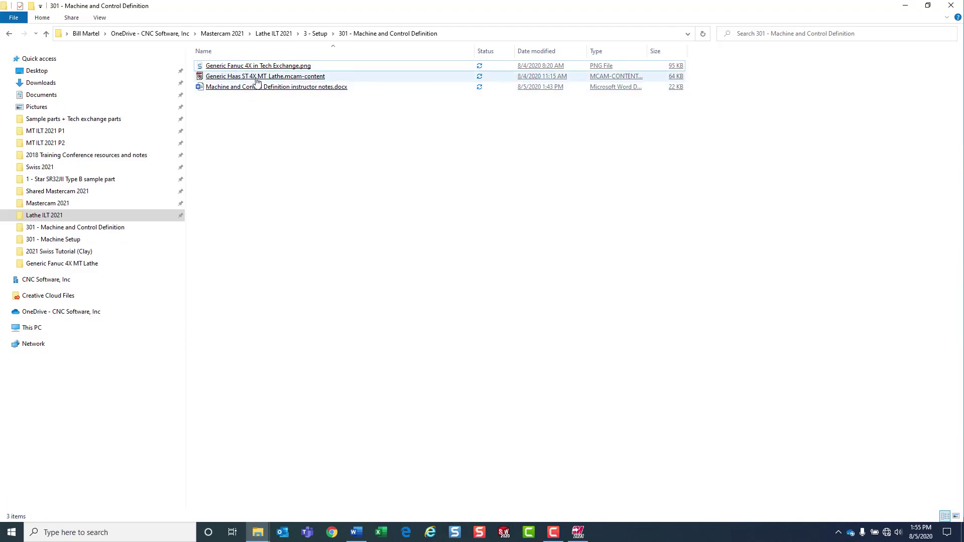
Inspect the Generic Haas ST 4X MT Lathe.mcam-content file in the 301 - Machine and Control Definition folder
click(275, 78)
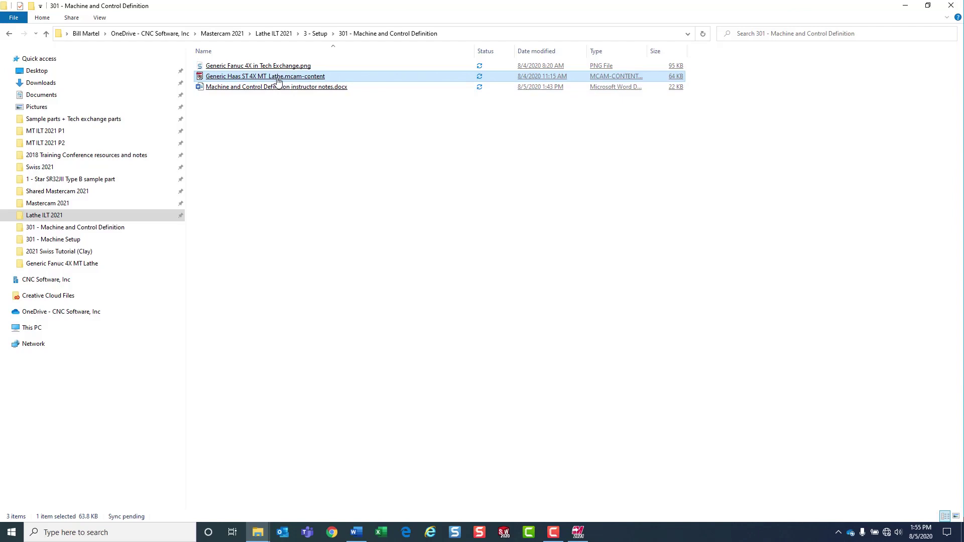
mouse_move(278, 82)
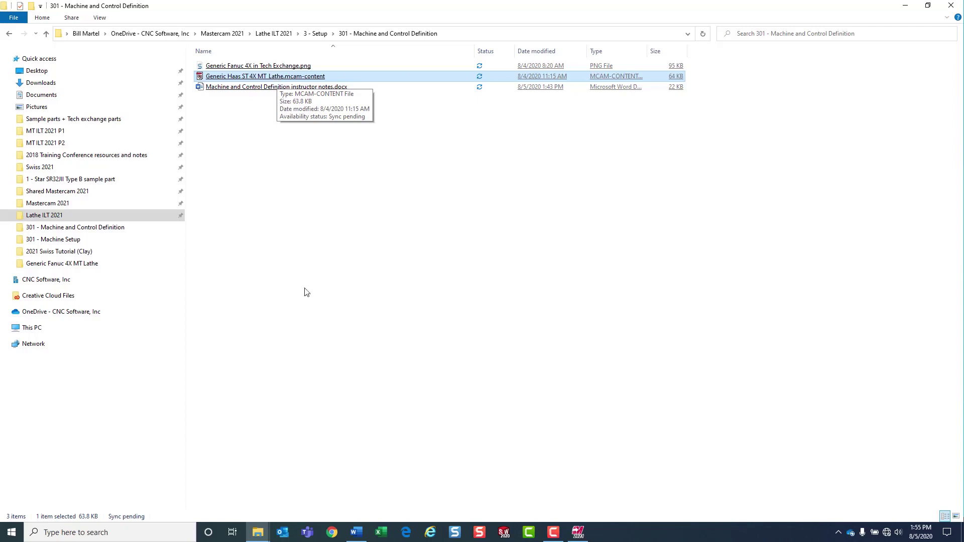
Open the CNC_MACHINES folder in the Shared Mastercam 2021 window and tile it side by side with a new File Explorer window
key(alt+Tab)
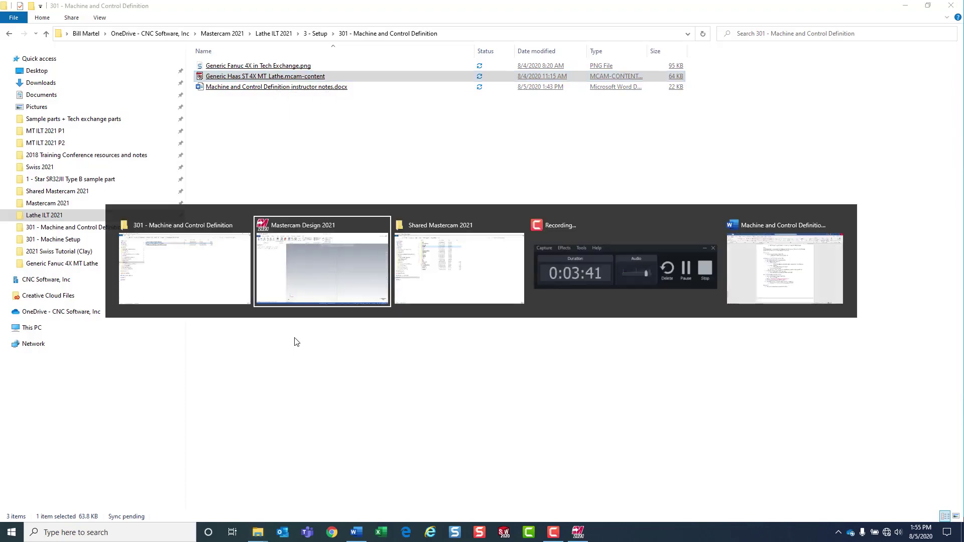
key(alt+Tab)
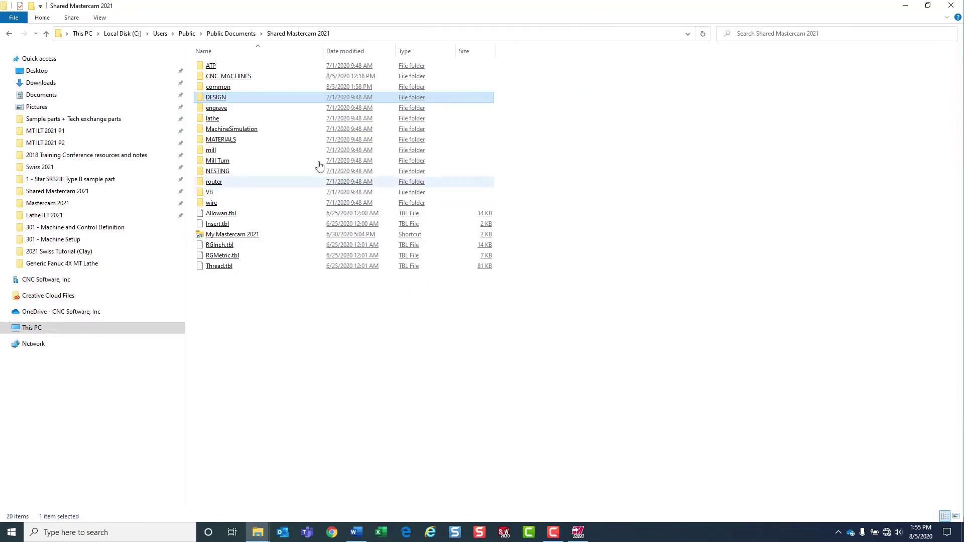
double_click(232, 77)
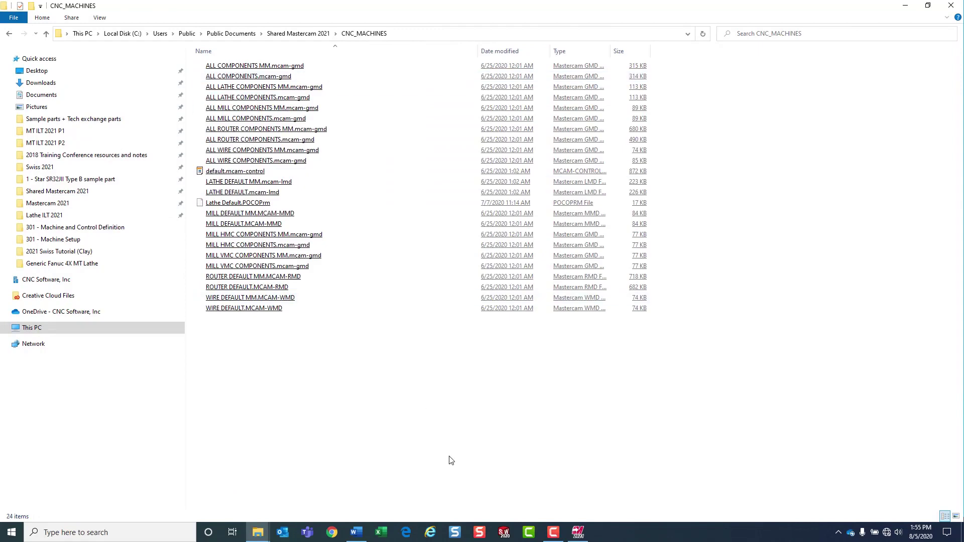
key(super+Left)
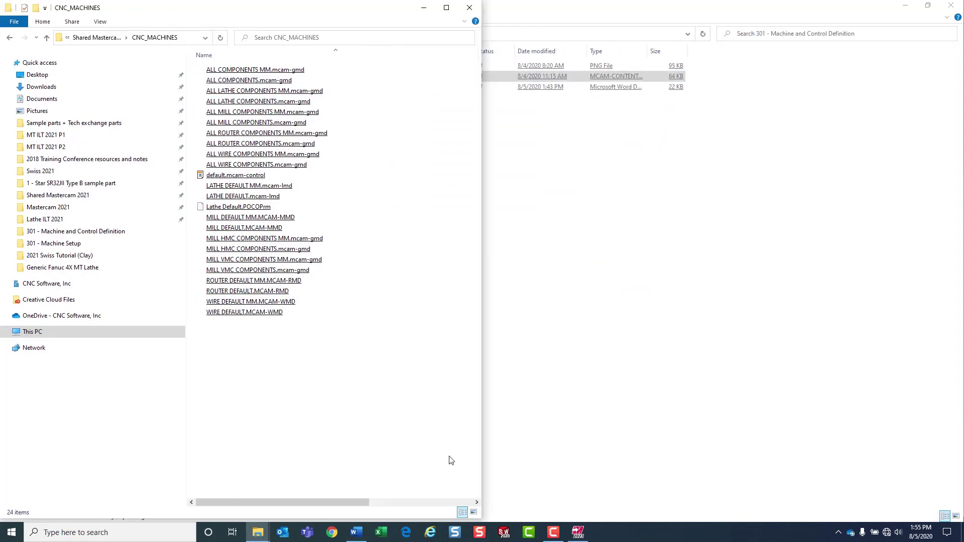
key(super+e)
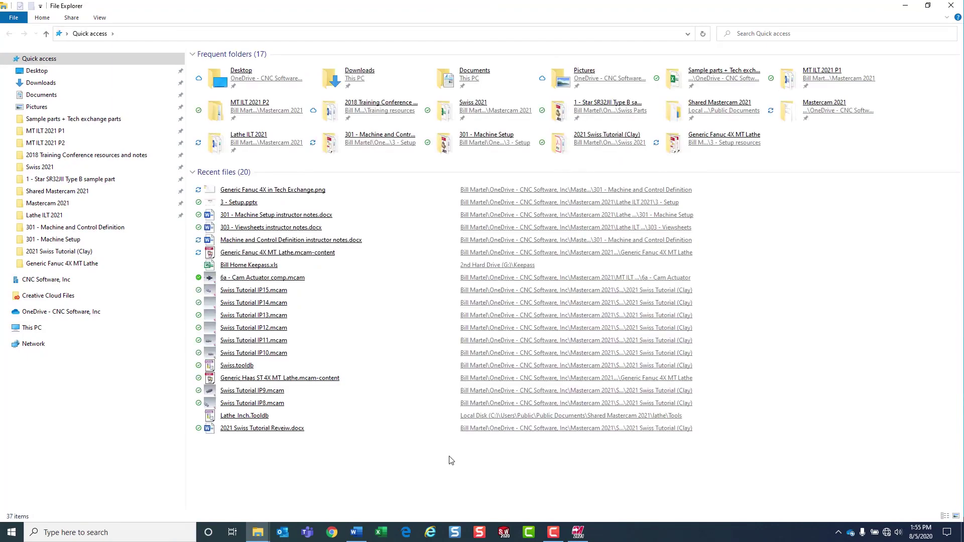
key(super+Right)
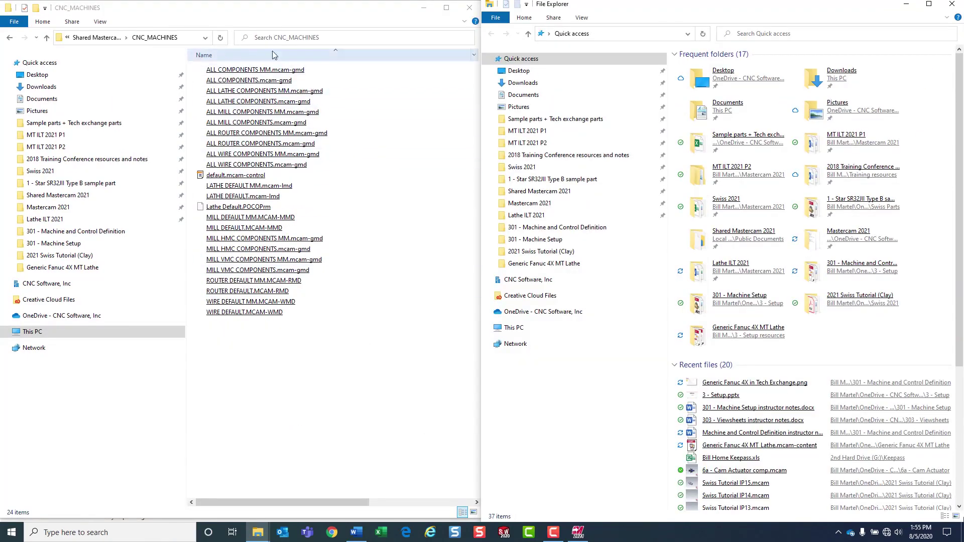
click(203, 39)
key(ctrl+c)
click(187, 35)
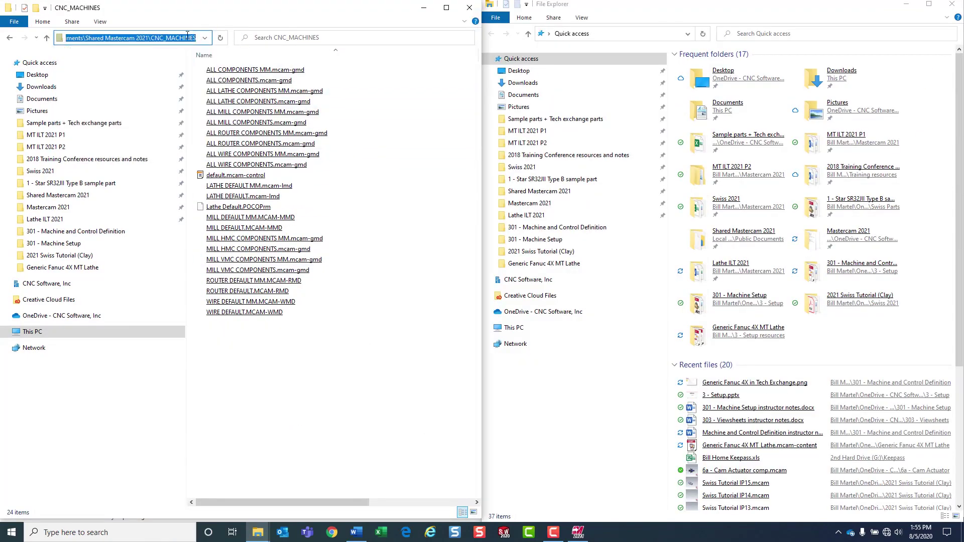
click(790, 32)
key(ctrl+v)
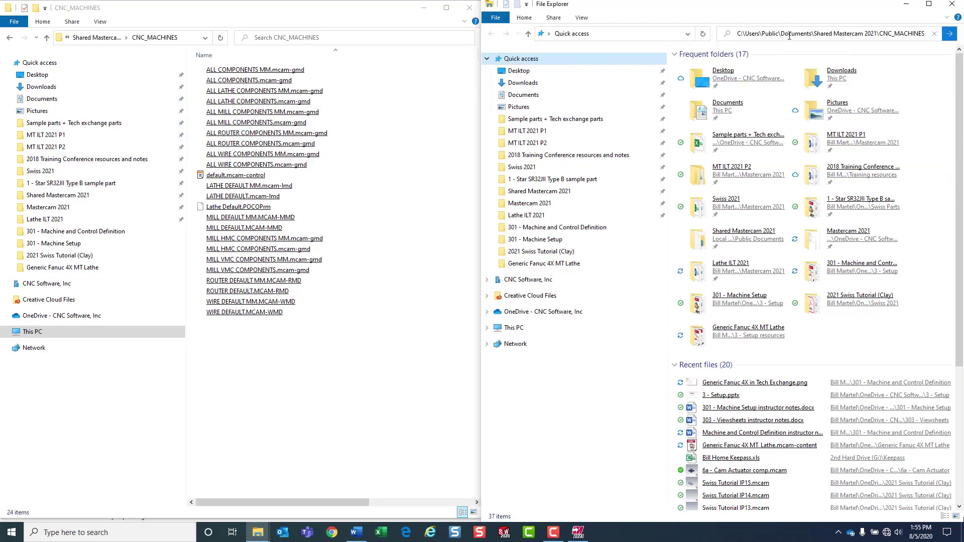
Open the lathe folder of Shared Mastercam 2021 in the second File Explorer window
click(535, 191)
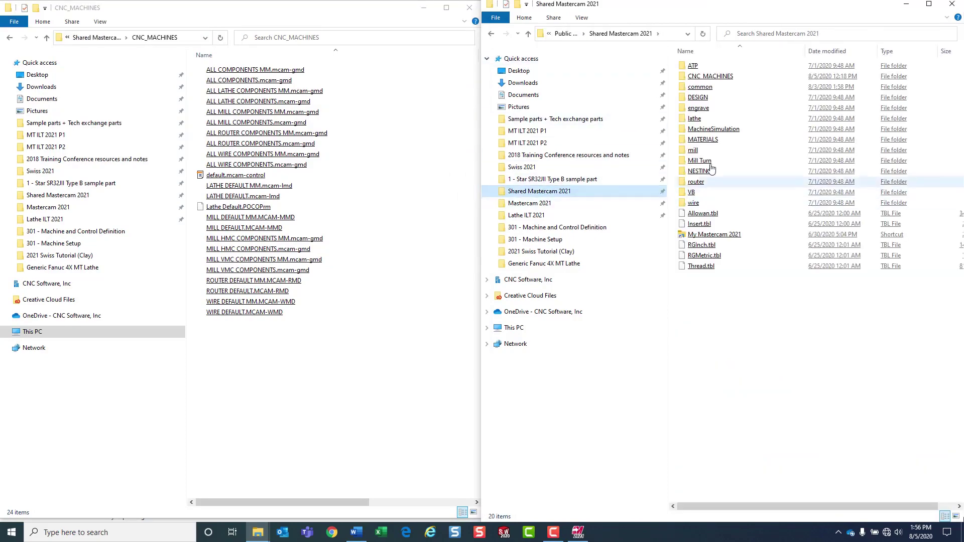
double_click(695, 119)
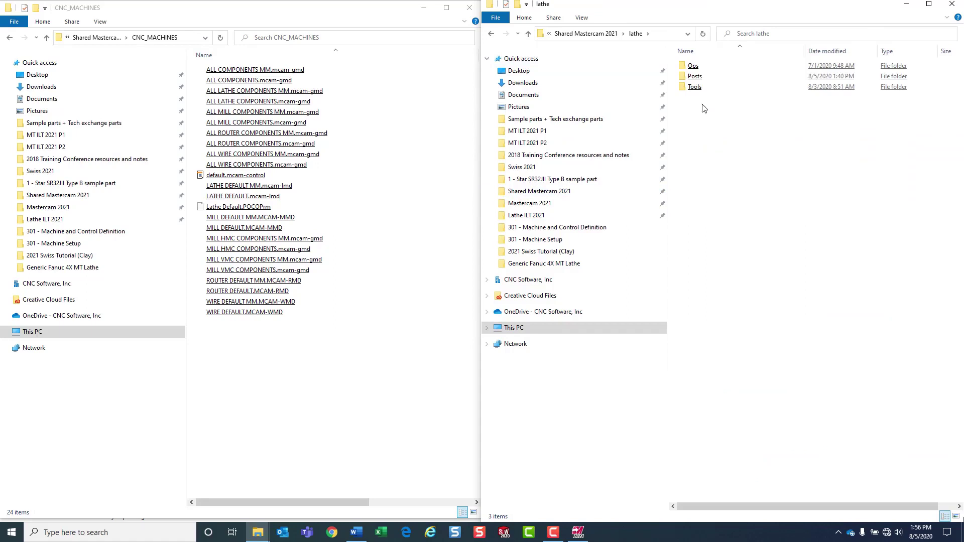
Open the Posts folder inside the lathe folder of Shared Mastercam 2021
double_click(698, 76)
click(698, 77)
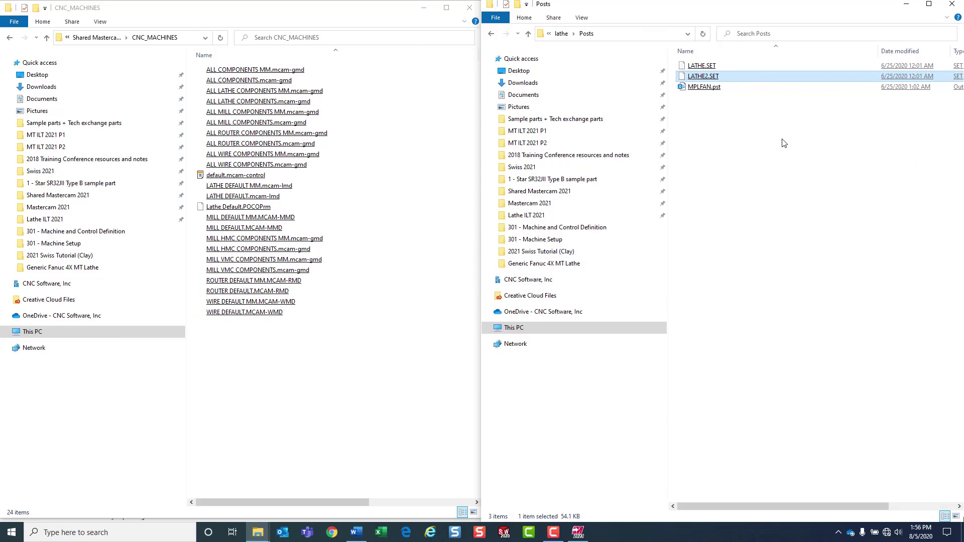
Minimize both tiled folder windows and install Generic Haas ST 4X MT Lathe.mcam-content from the 301 - Machine and Control Definition folder
click(906, 5)
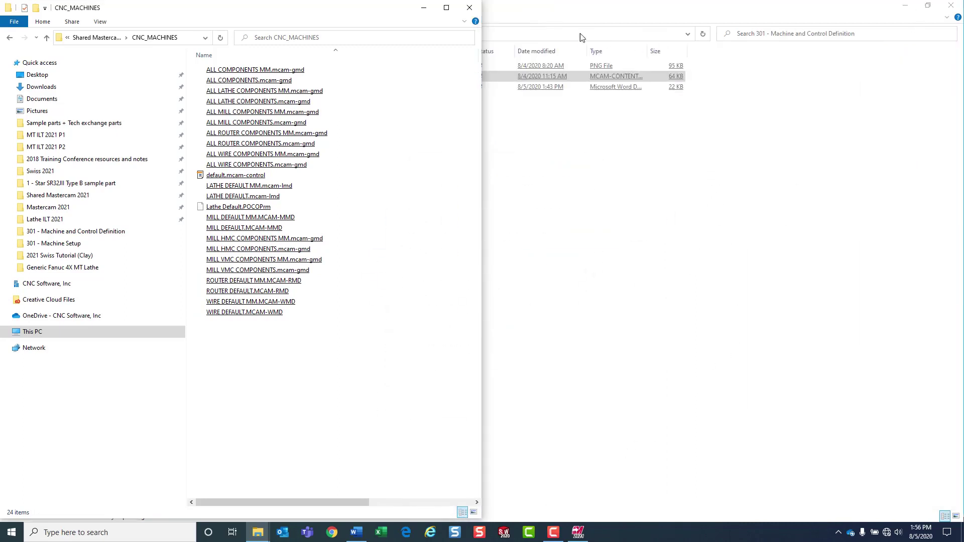
click(423, 8)
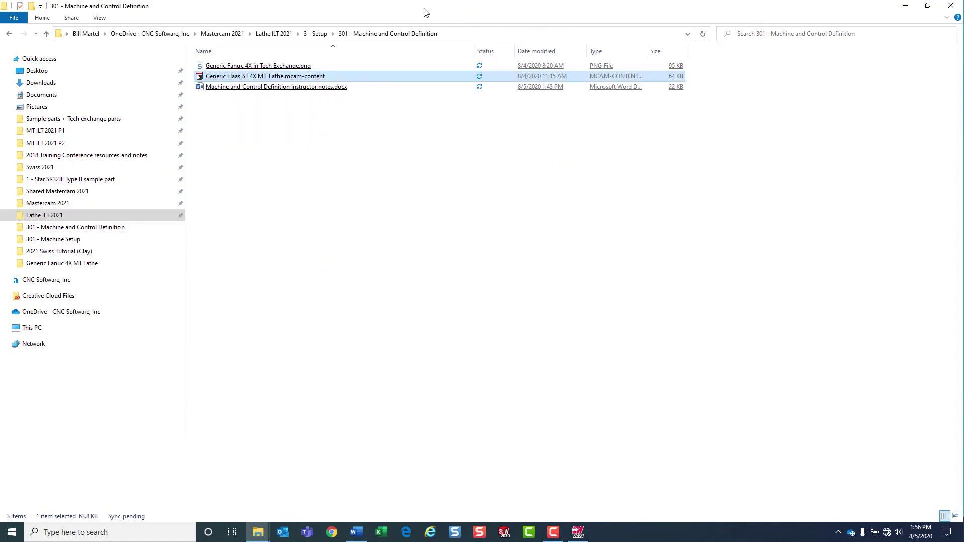
double_click(284, 76)
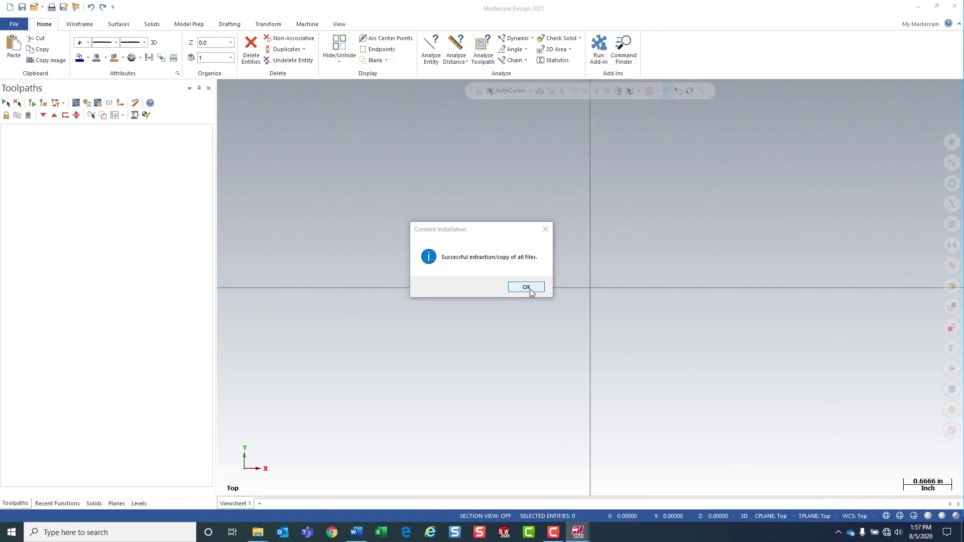
click(528, 288)
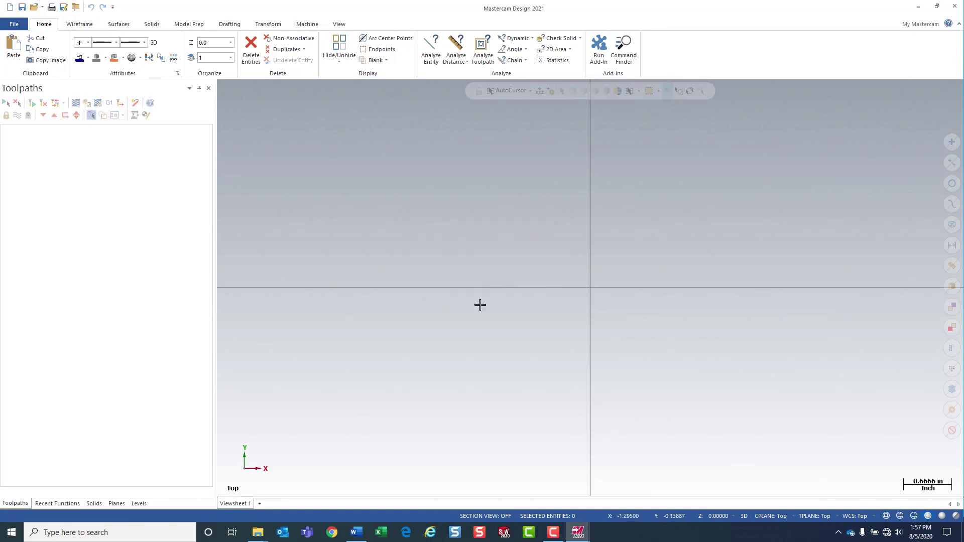
Check the CNC_MACHINES and lathe Posts folders for the installed Generic Haas ST 4X MT Lathe files, then minimize both windows
mouse_move(258, 531)
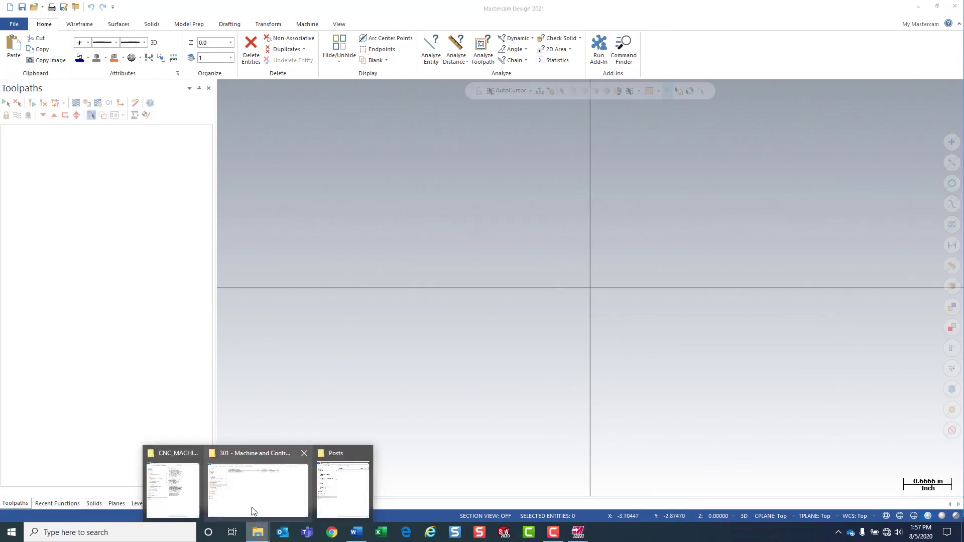
mouse_move(252, 507)
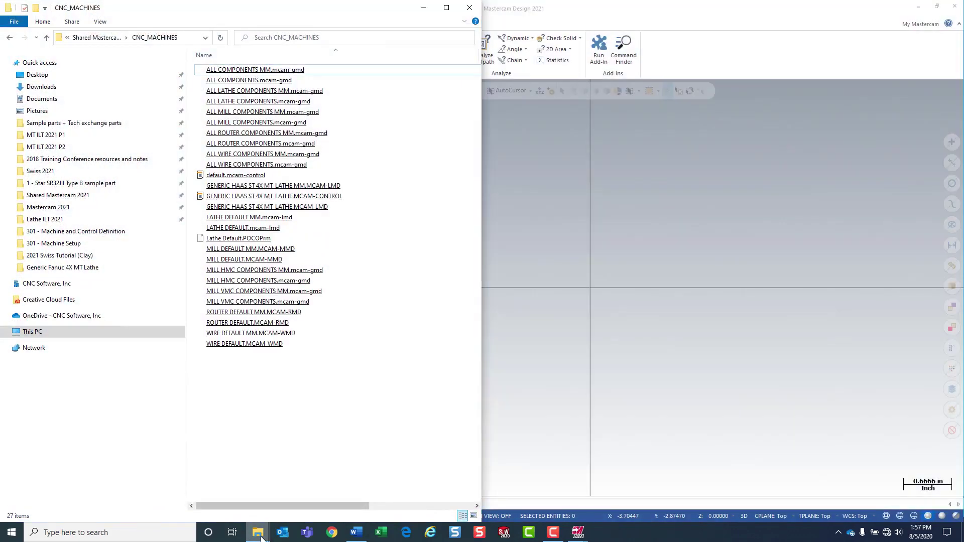
click(326, 495)
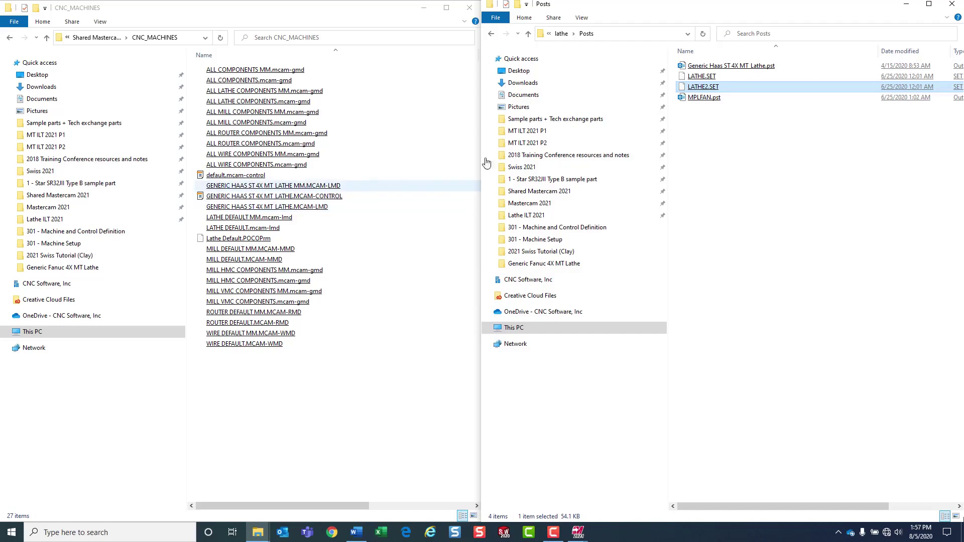
click(741, 71)
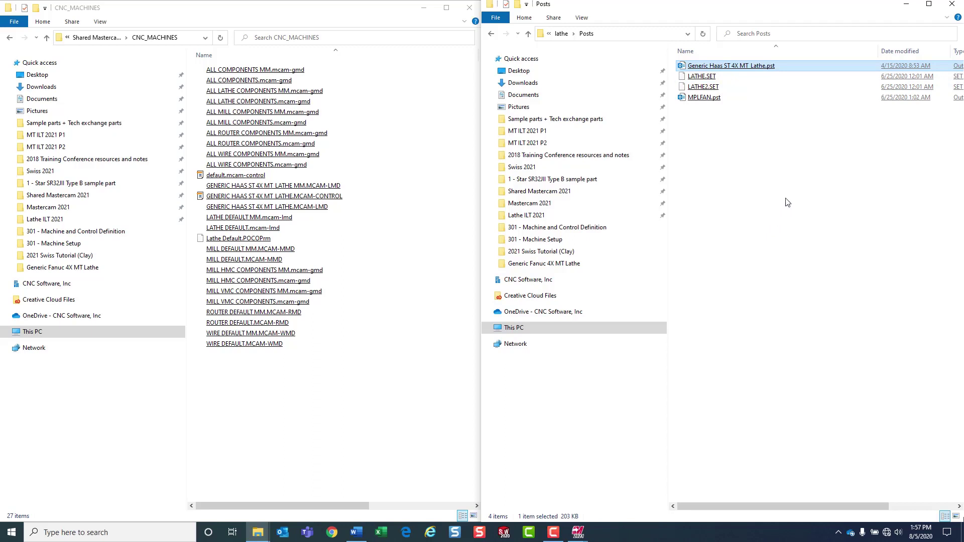
click(907, 8)
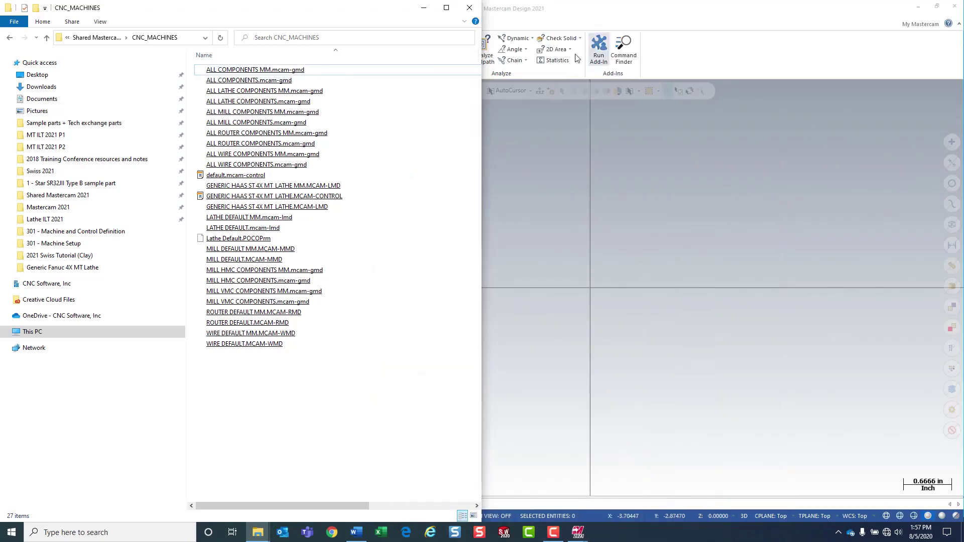
click(422, 9)
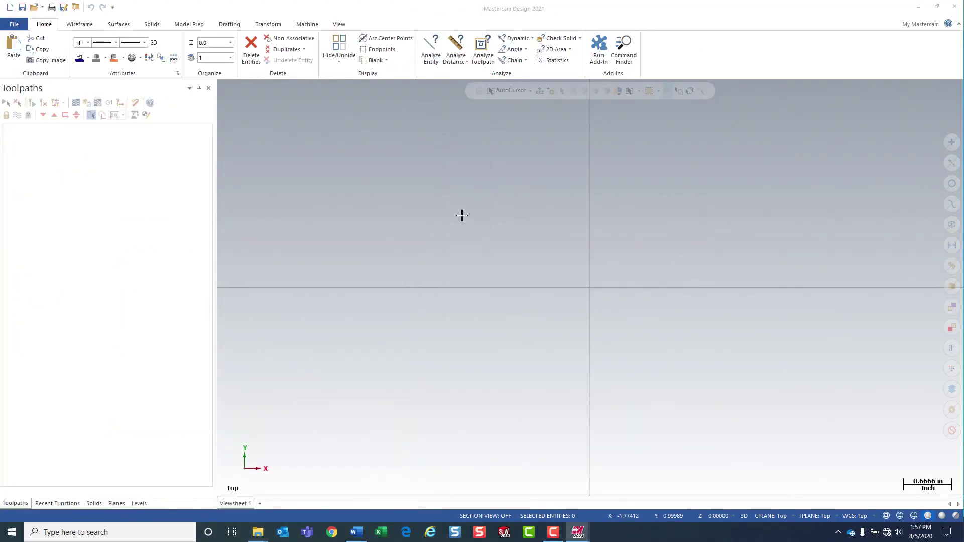
Add GENERIC HAAS ST 4X MT_LATHE.MCAM-LMD to the lathe machine definition menu items in Mastercam
click(307, 25)
click(37, 64)
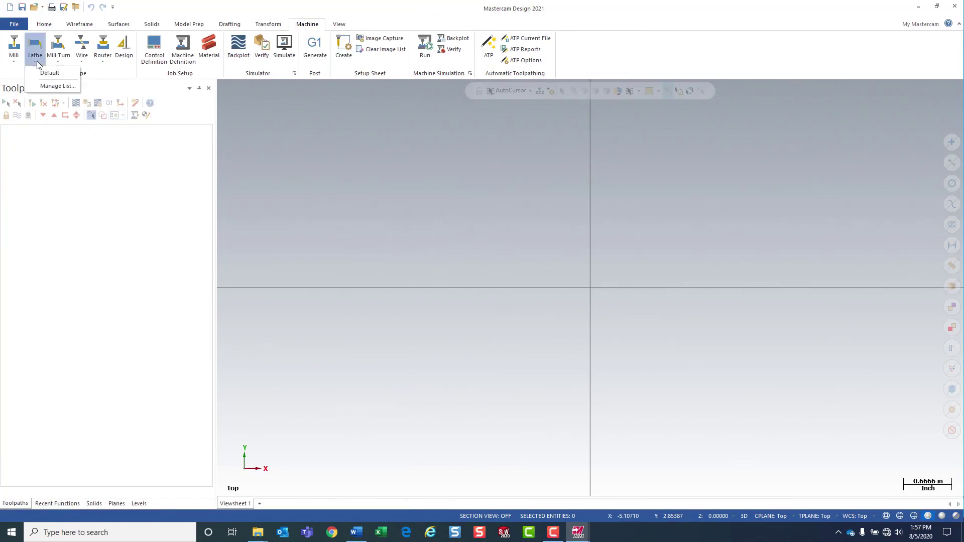
click(44, 84)
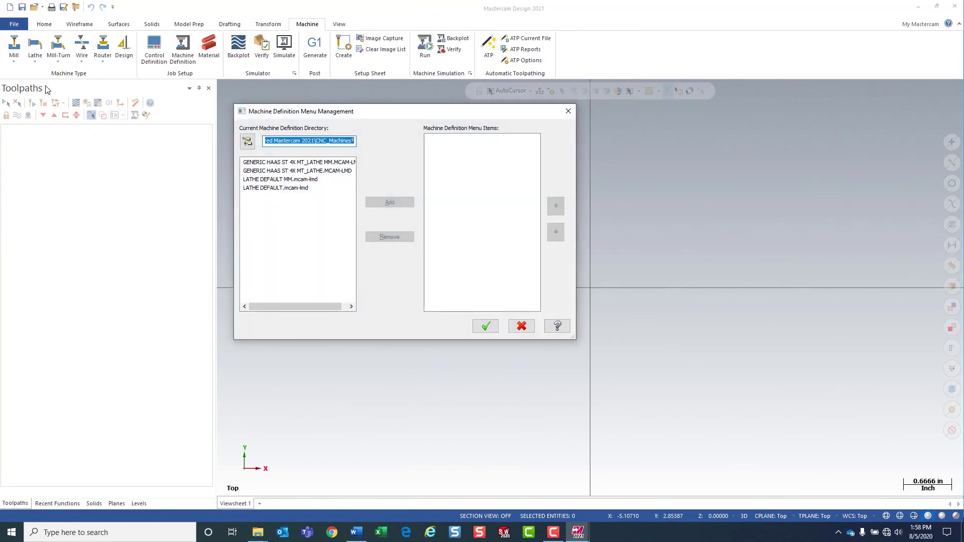
click(312, 172)
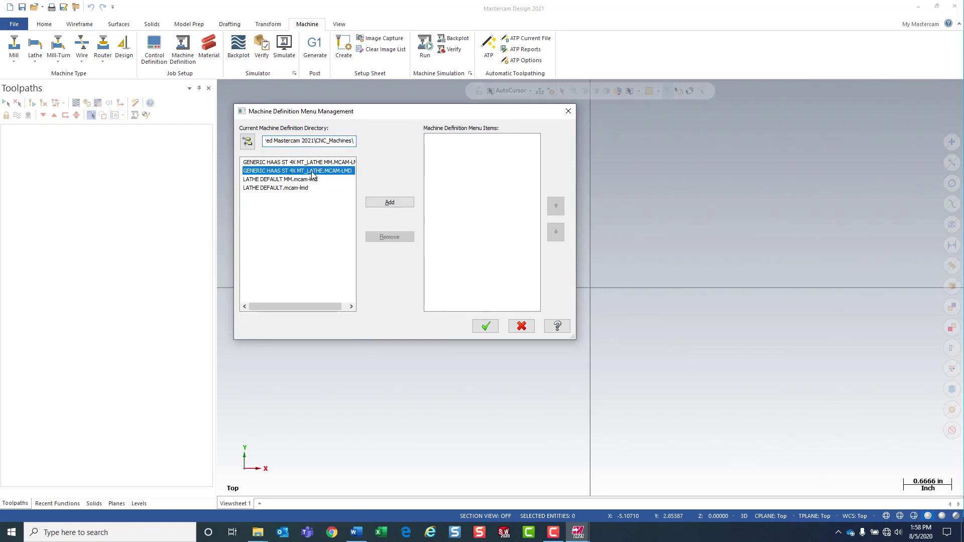
click(390, 202)
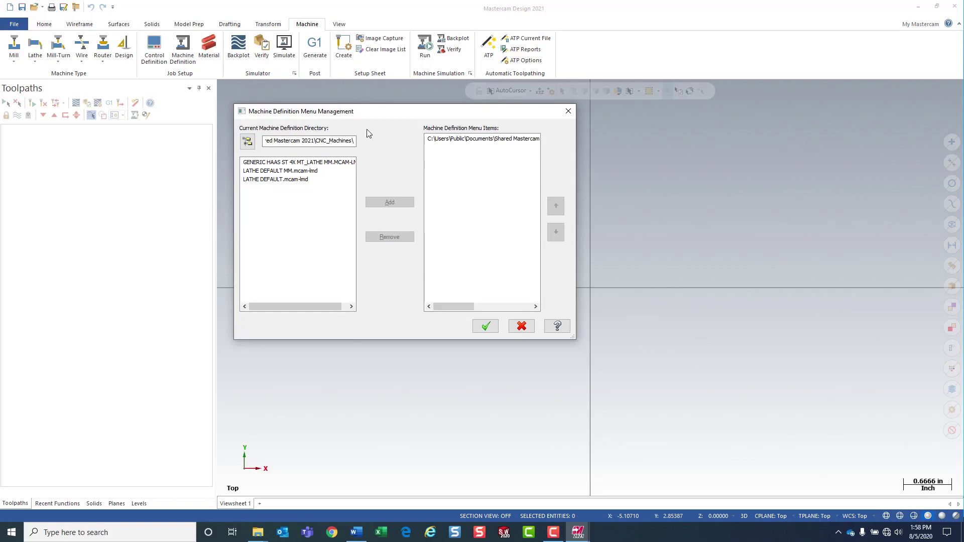
click(486, 326)
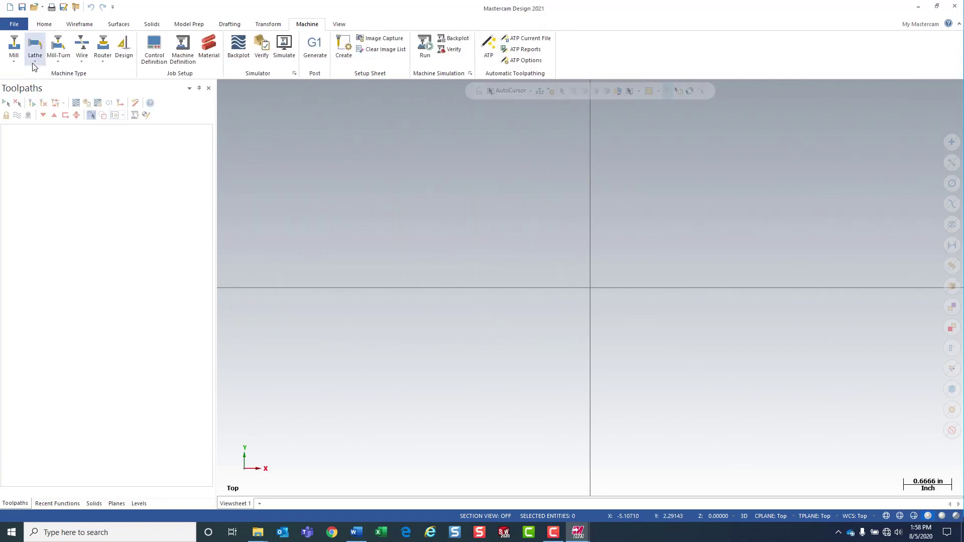
Create a machine group with the default lathe definition and expand its properties in the toolpath tree
click(35, 63)
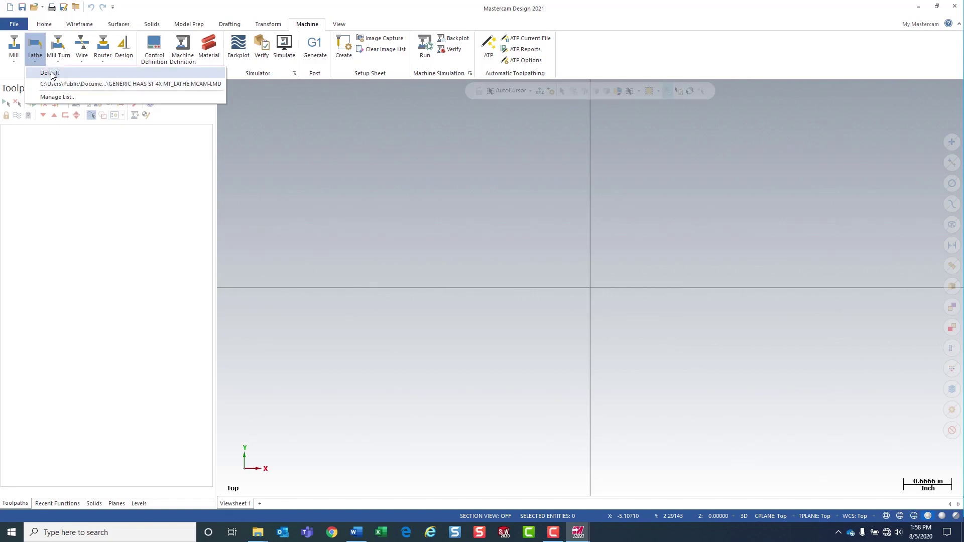
click(50, 73)
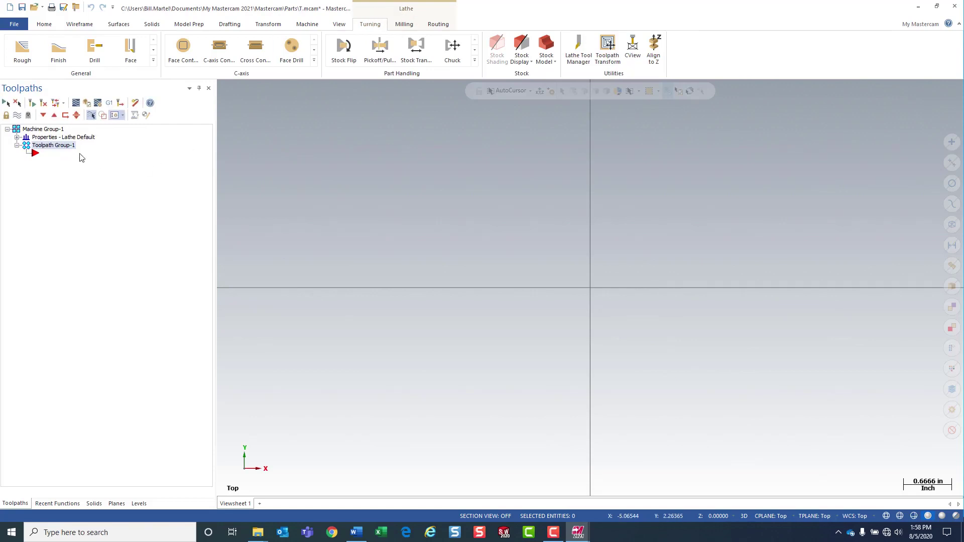
click(17, 138)
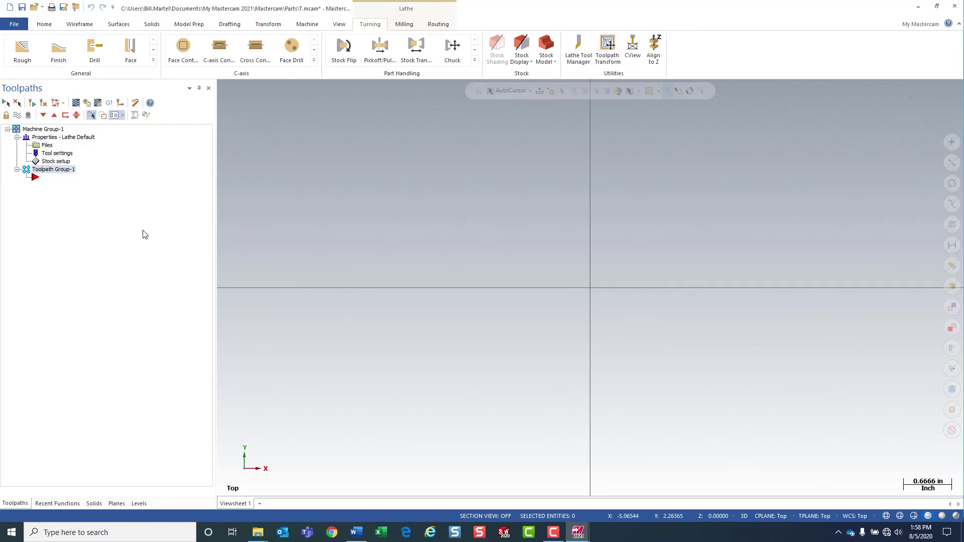